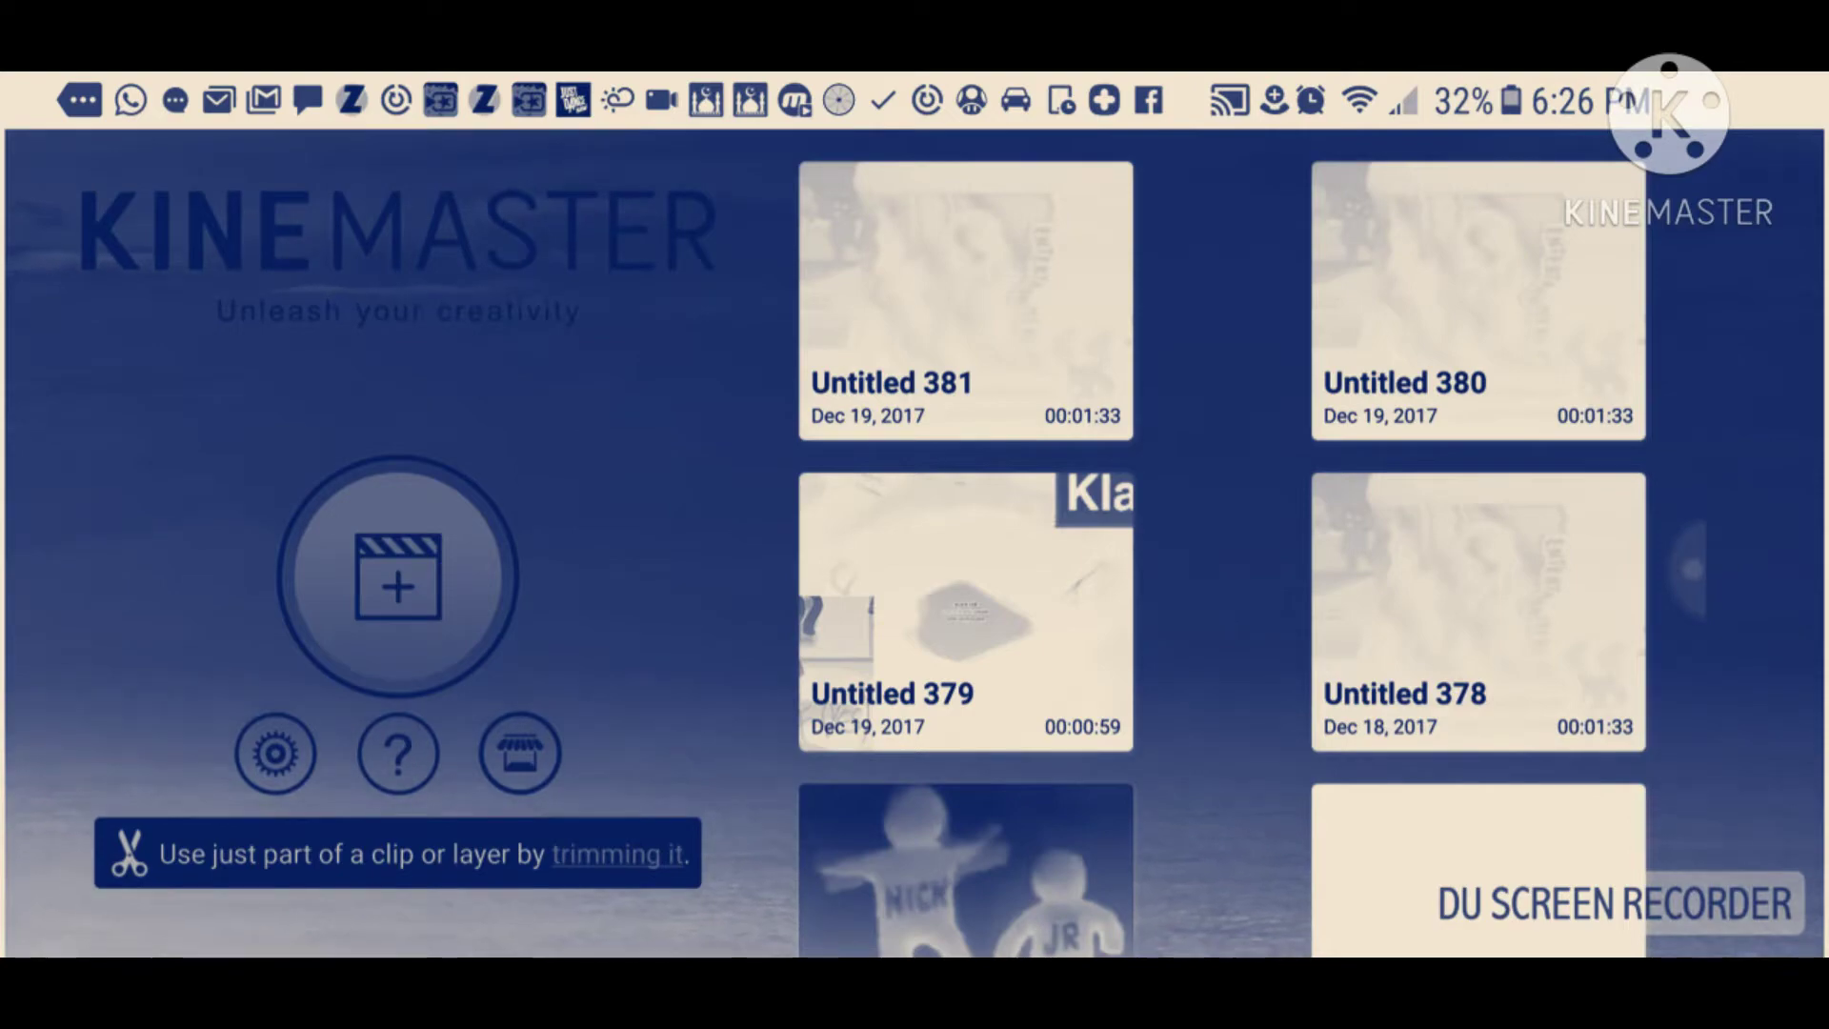
# Create an empty project keeping the default name Untitled 382.
pyautogui.click(398, 576)
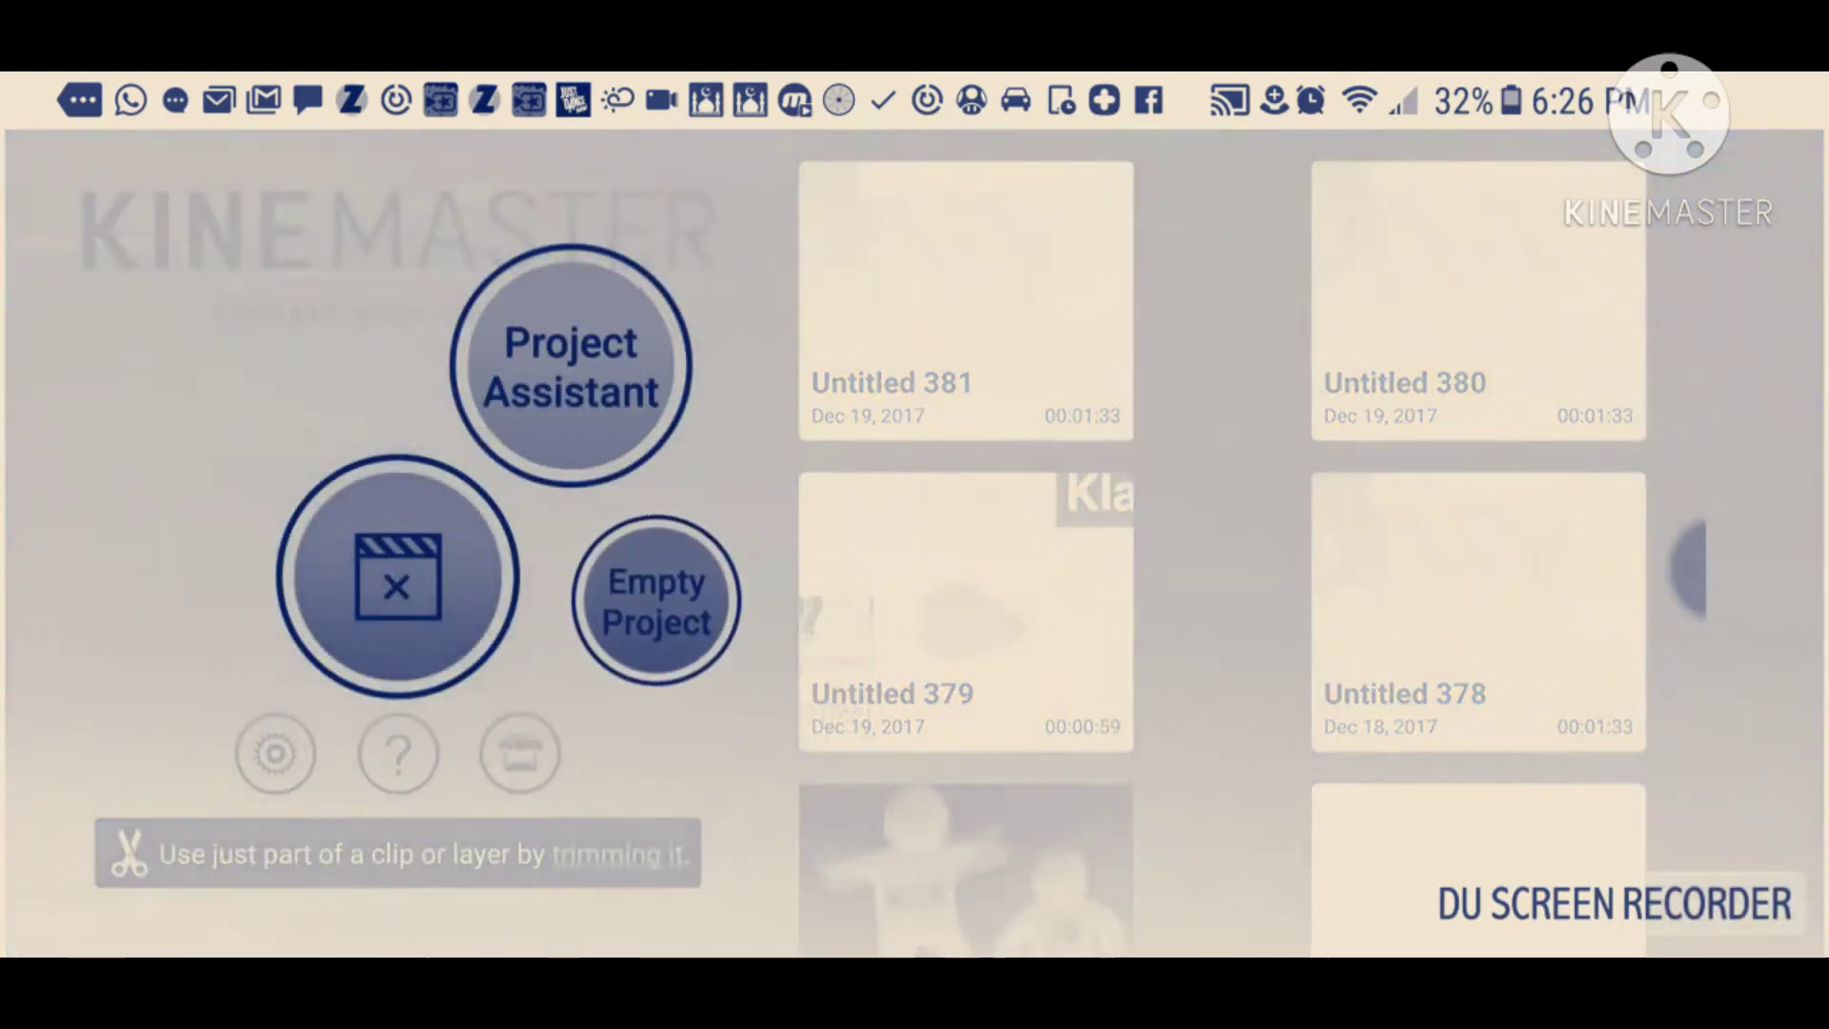
pyautogui.click(656, 601)
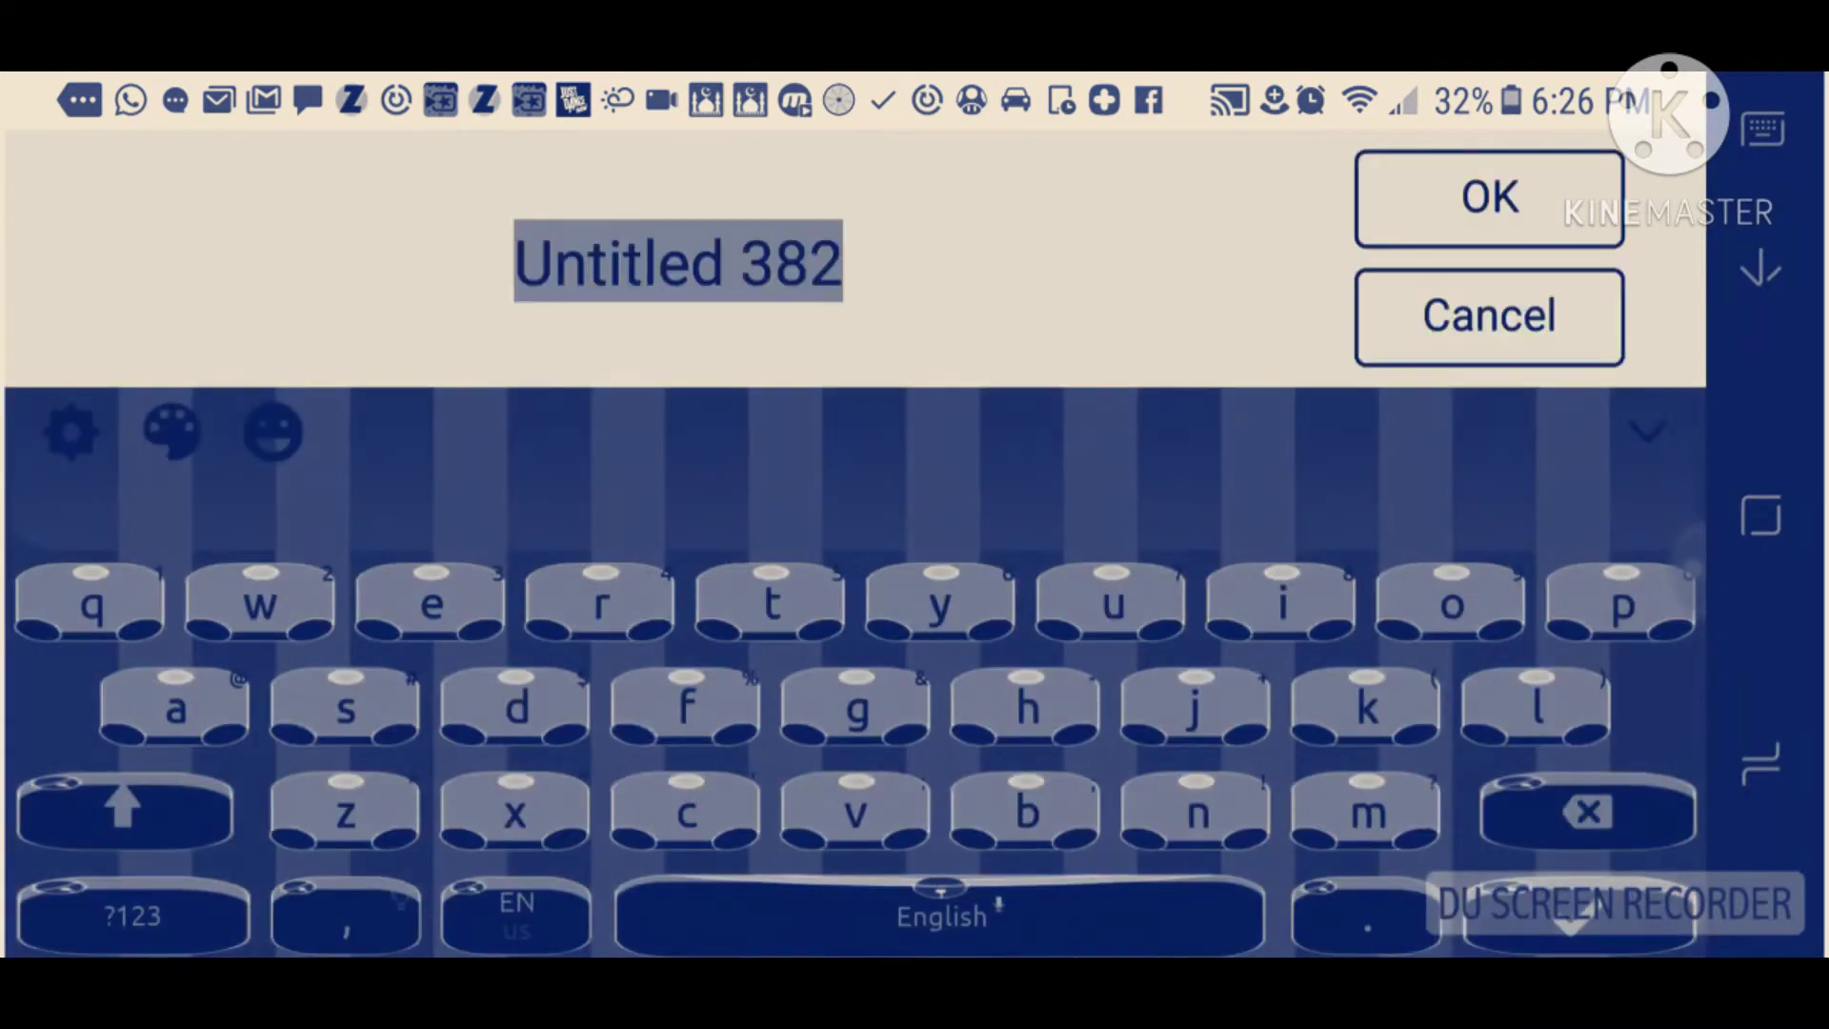
pyautogui.click(1490, 198)
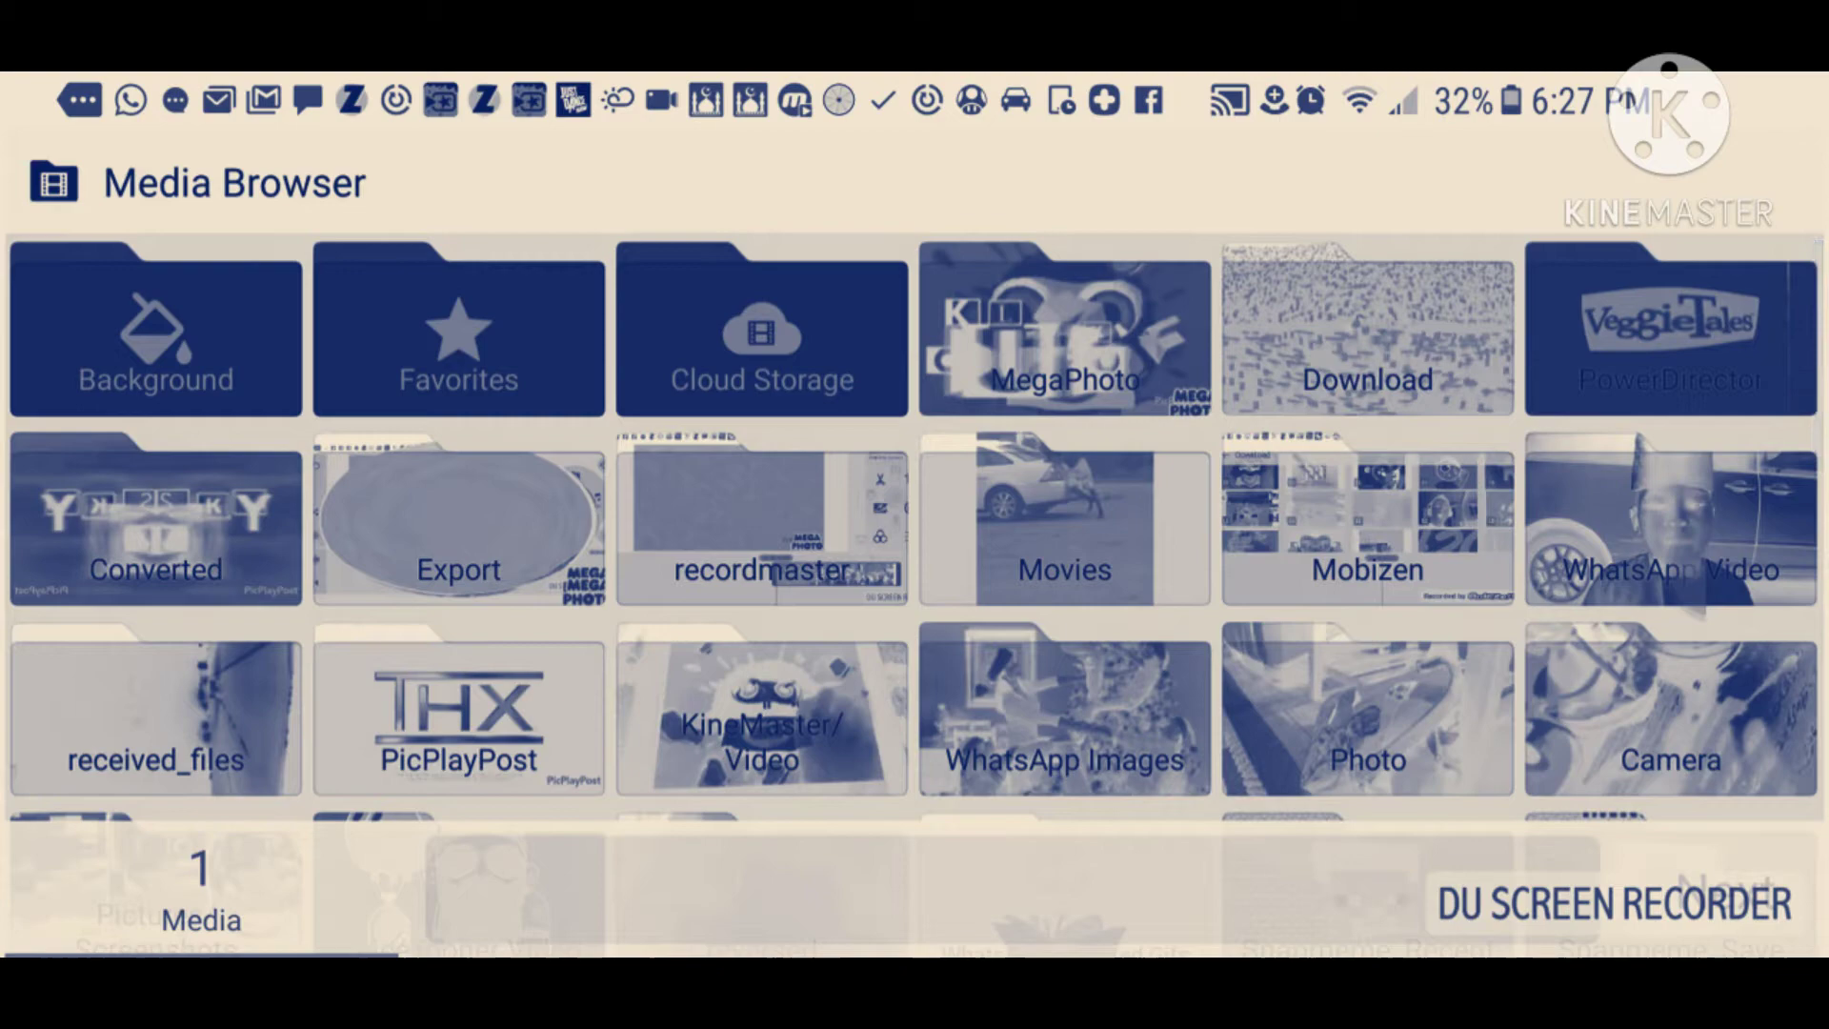
# Add the intro video from the Download folder to the timeline.
pyautogui.click(1368, 329)
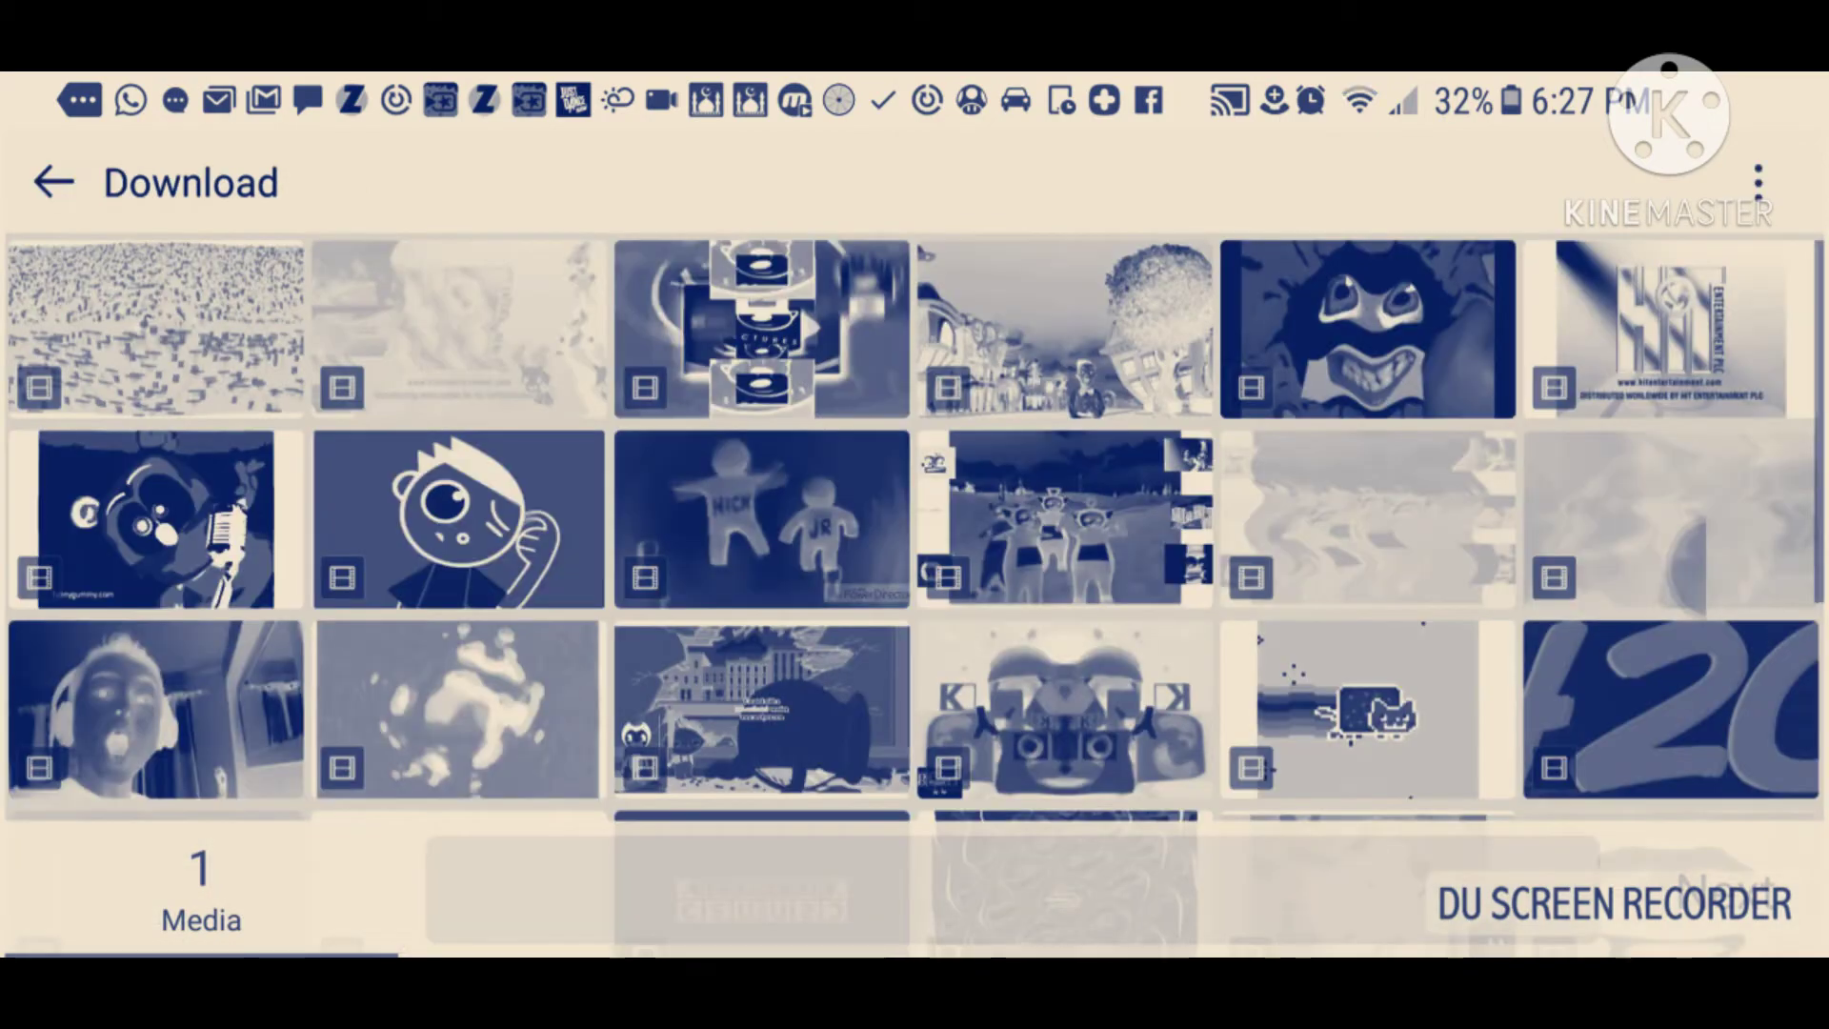
pyautogui.scroll(-5, 914, 514)
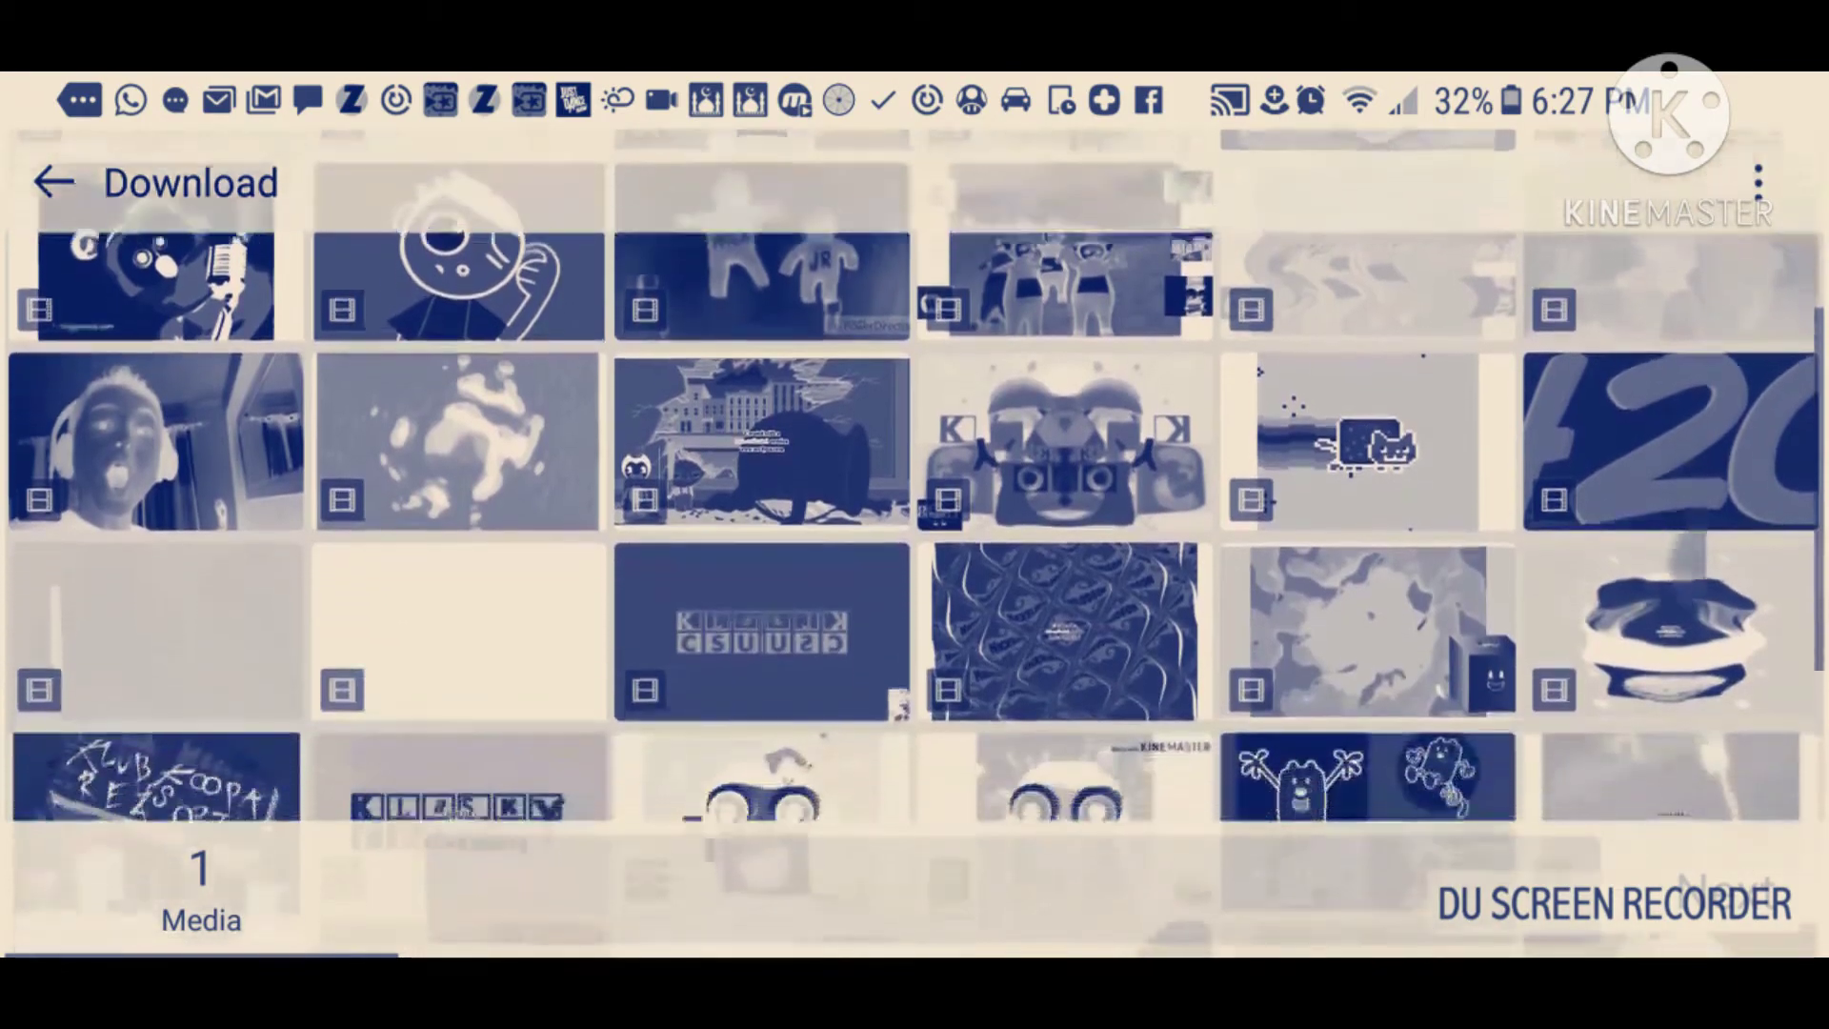
pyautogui.scroll(-2, 915, 516)
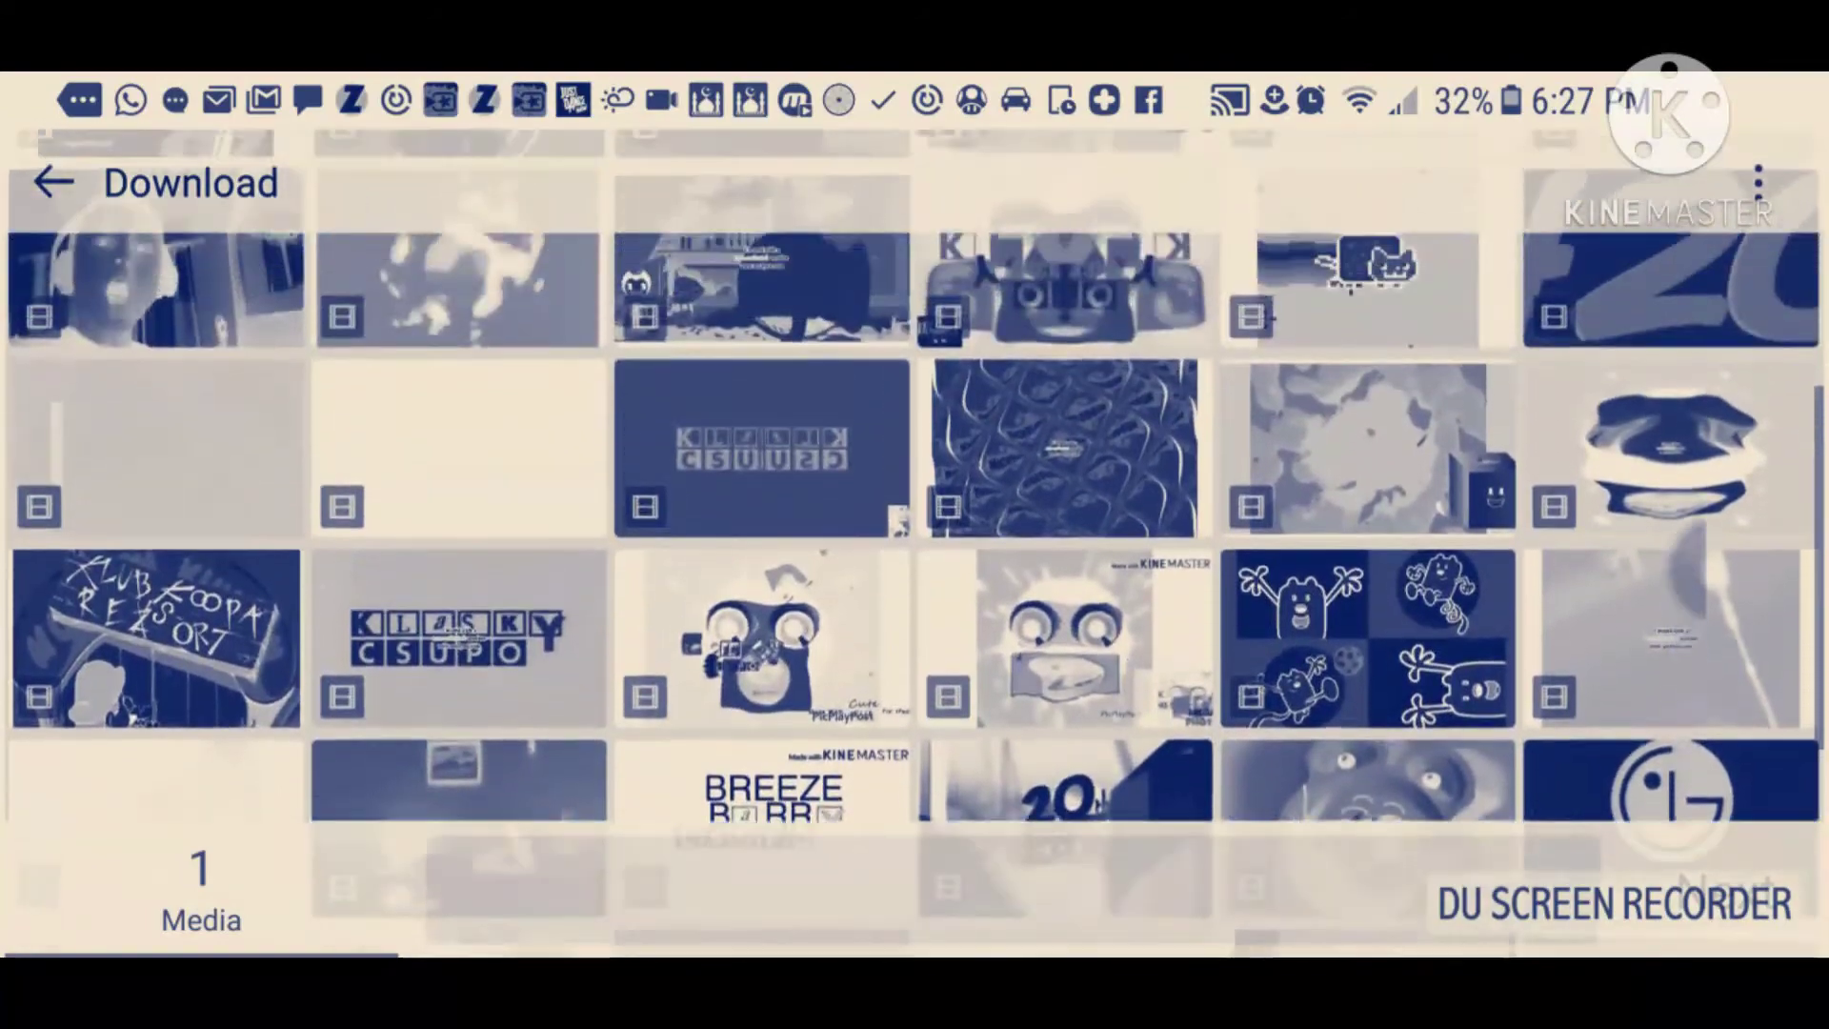
pyautogui.scroll(-2, 916, 514)
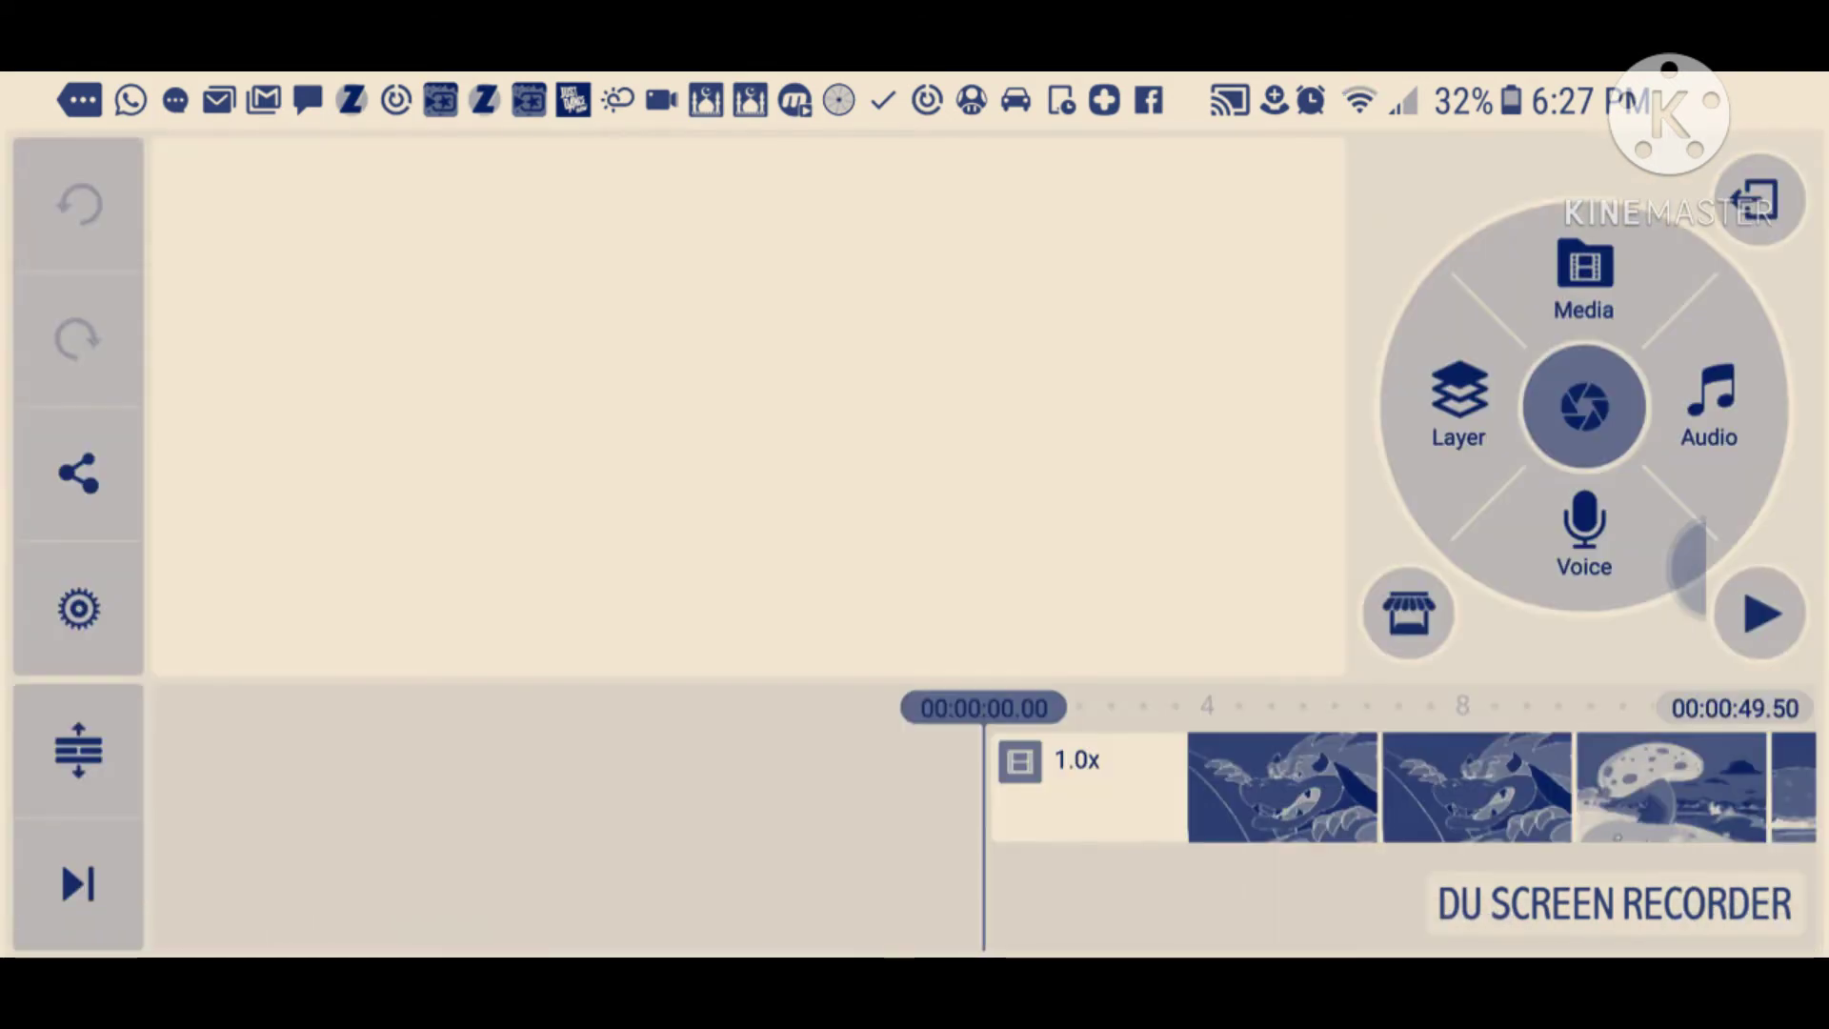
# Extract the video clip's audio onto a separate track.
pyautogui.click(1086, 788)
pyautogui.click(1429, 315)
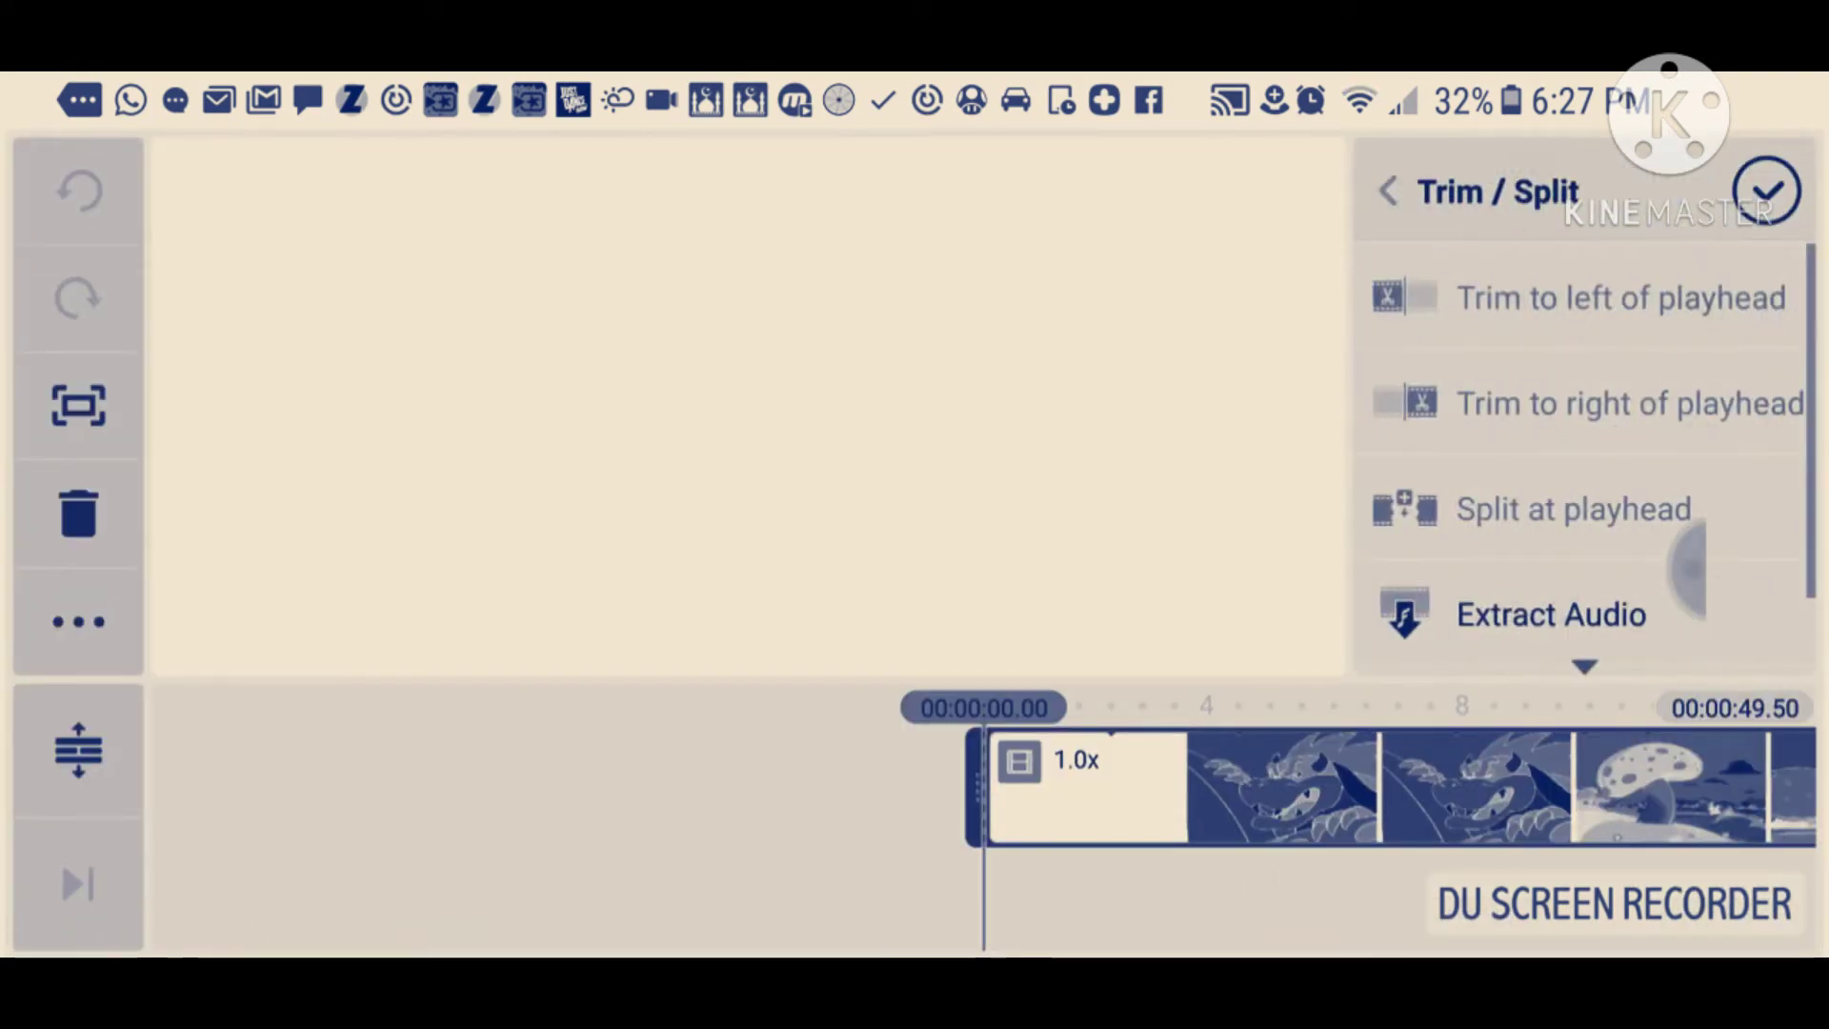
pyautogui.click(1550, 615)
pyautogui.click(1766, 191)
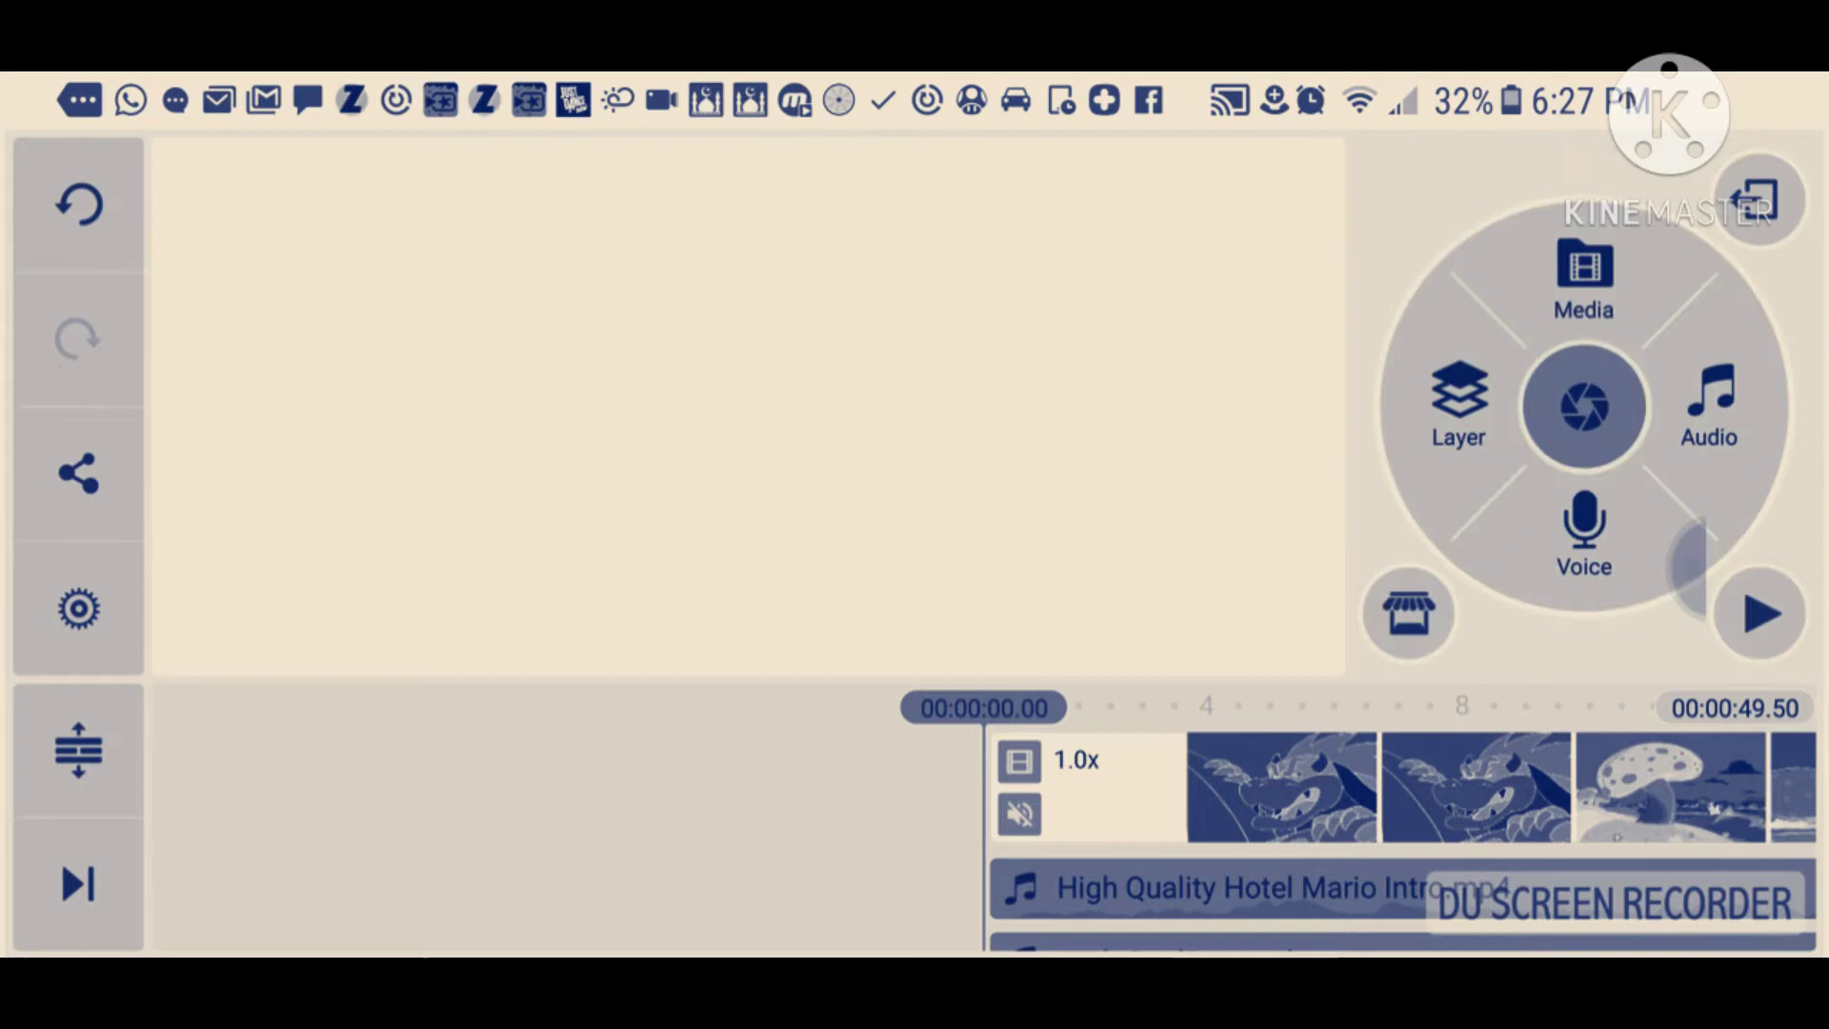
# Lower the extracted audio track's pitch to -2.
pyautogui.click(1258, 887)
pyautogui.click(1426, 314)
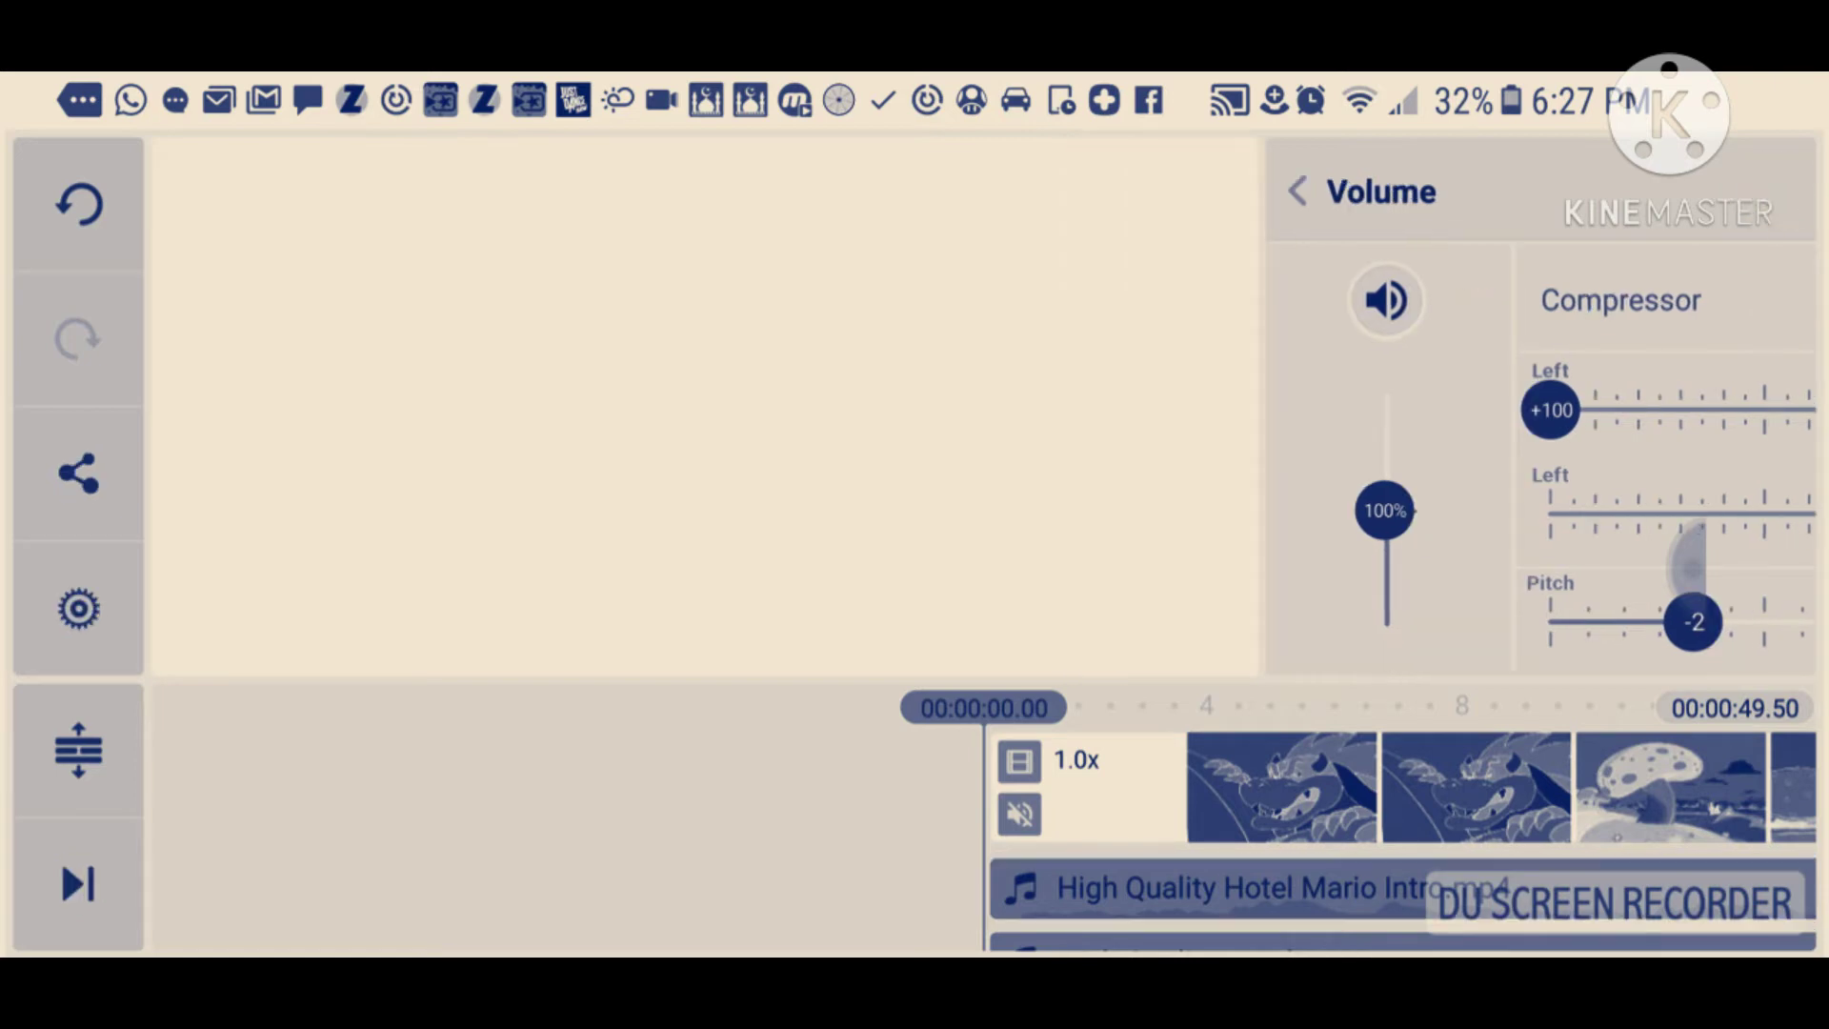
pyautogui.click(1766, 190)
# Apply a colour filter to the video clip.
pyautogui.click(1281, 787)
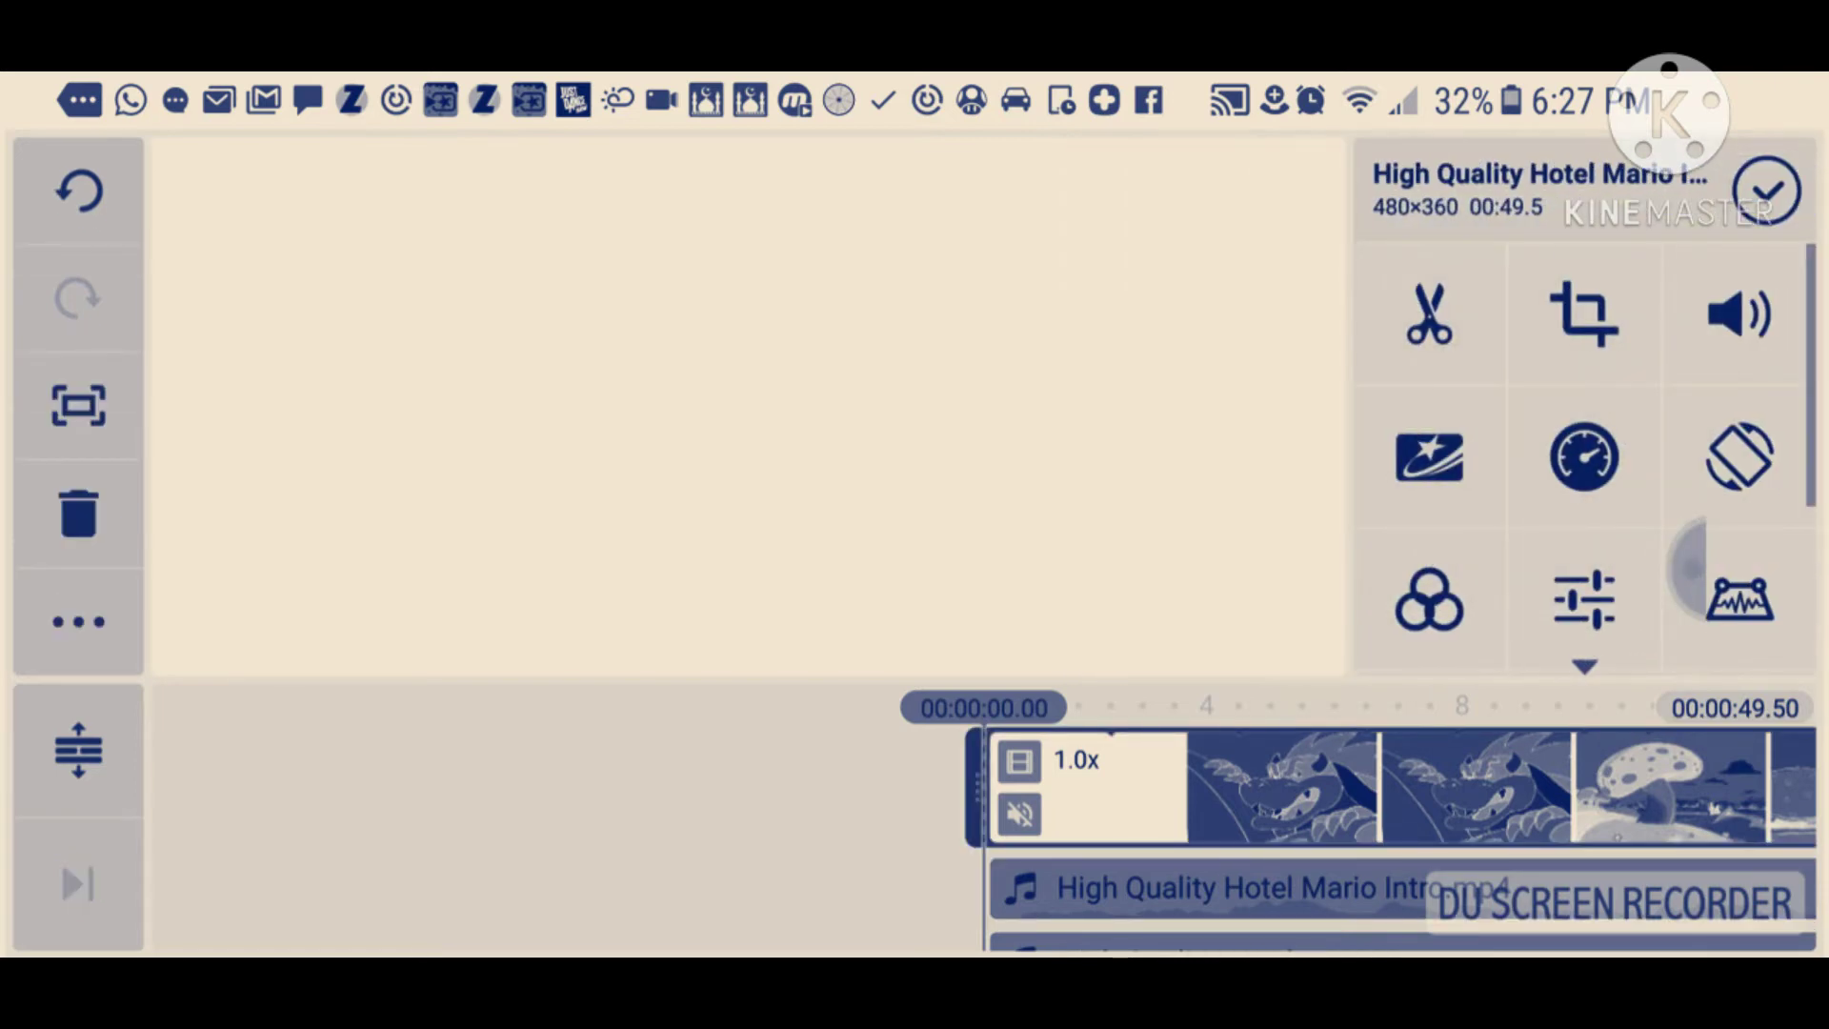
pyautogui.click(1430, 601)
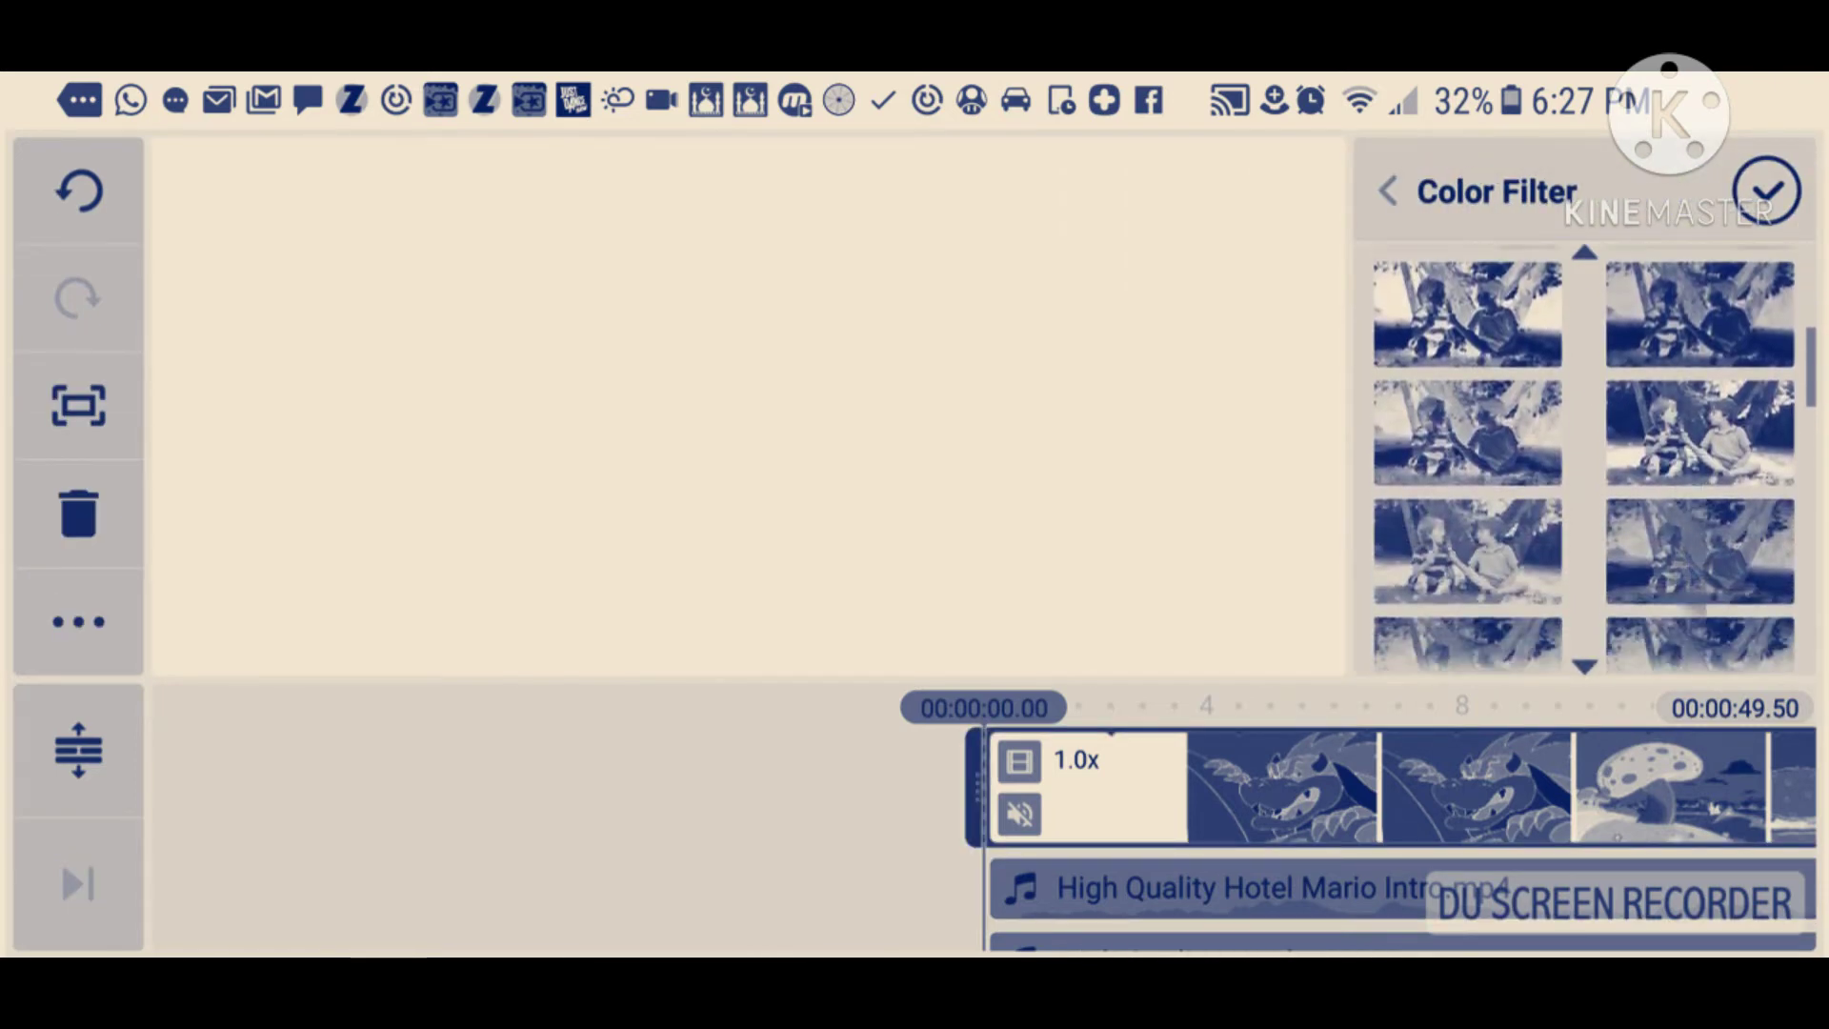
pyautogui.scroll(-3, 1583, 457)
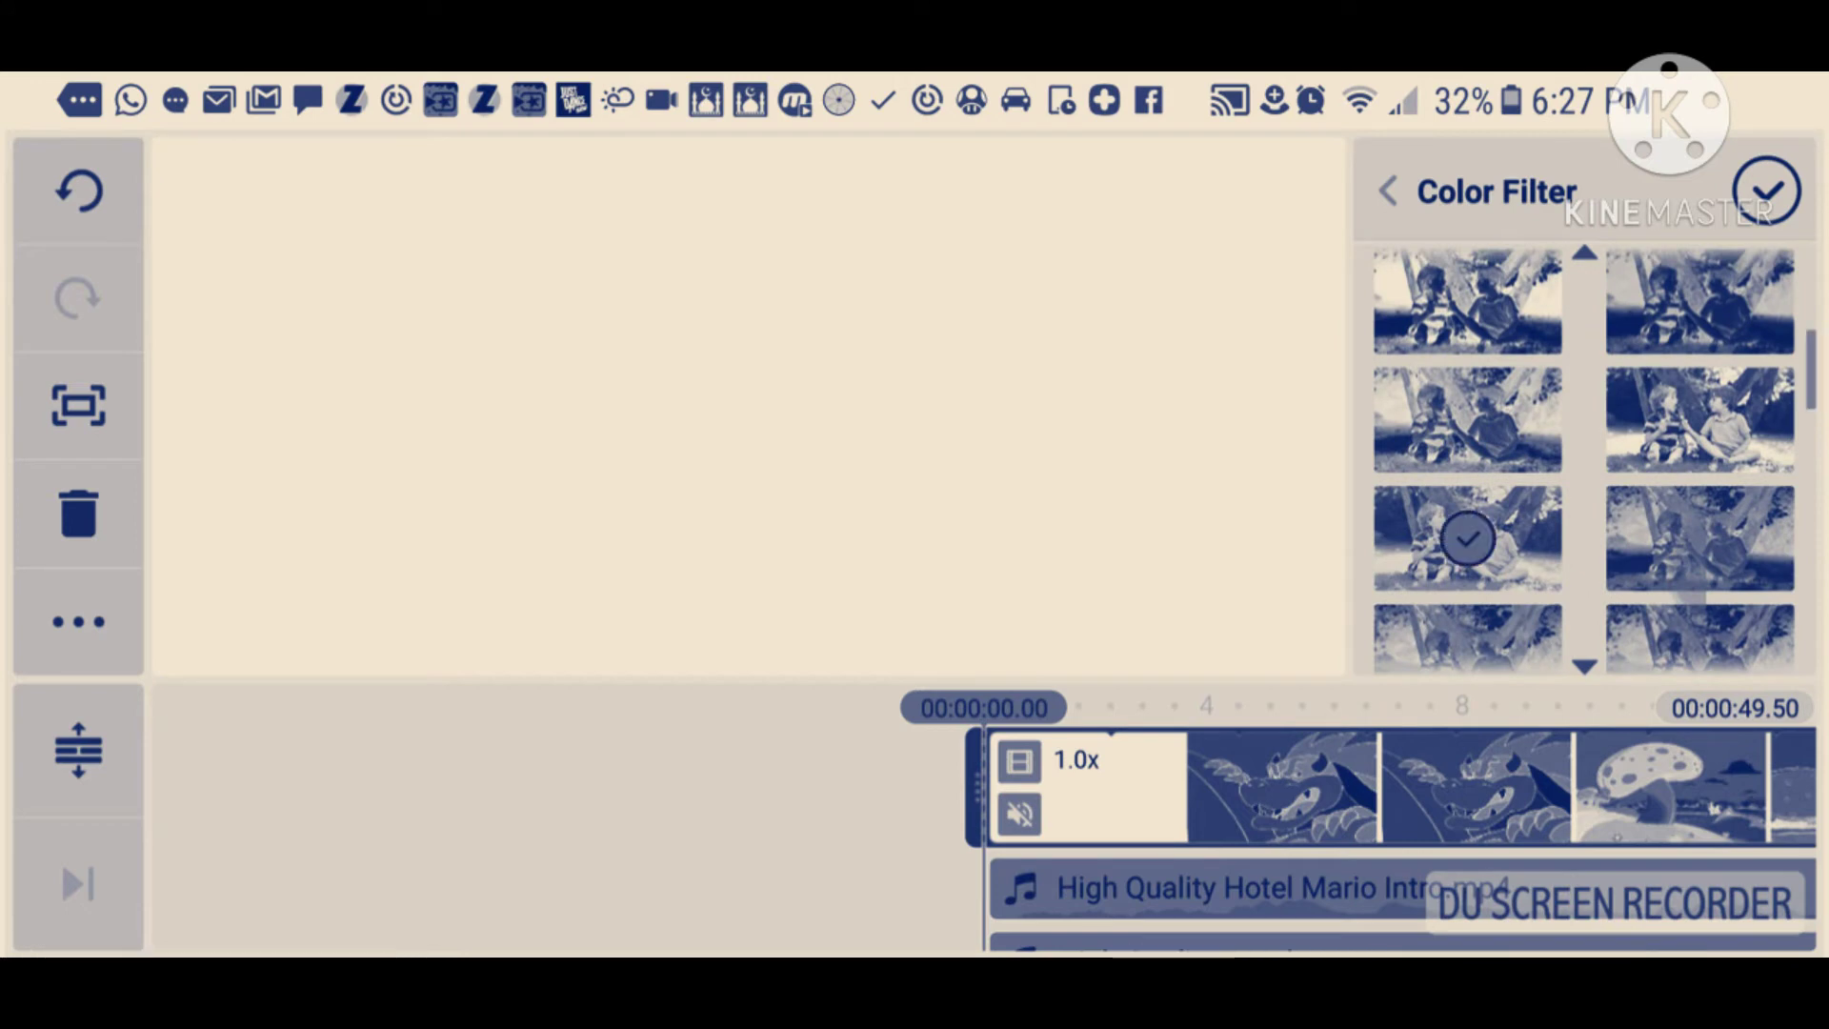
pyautogui.click(1767, 189)
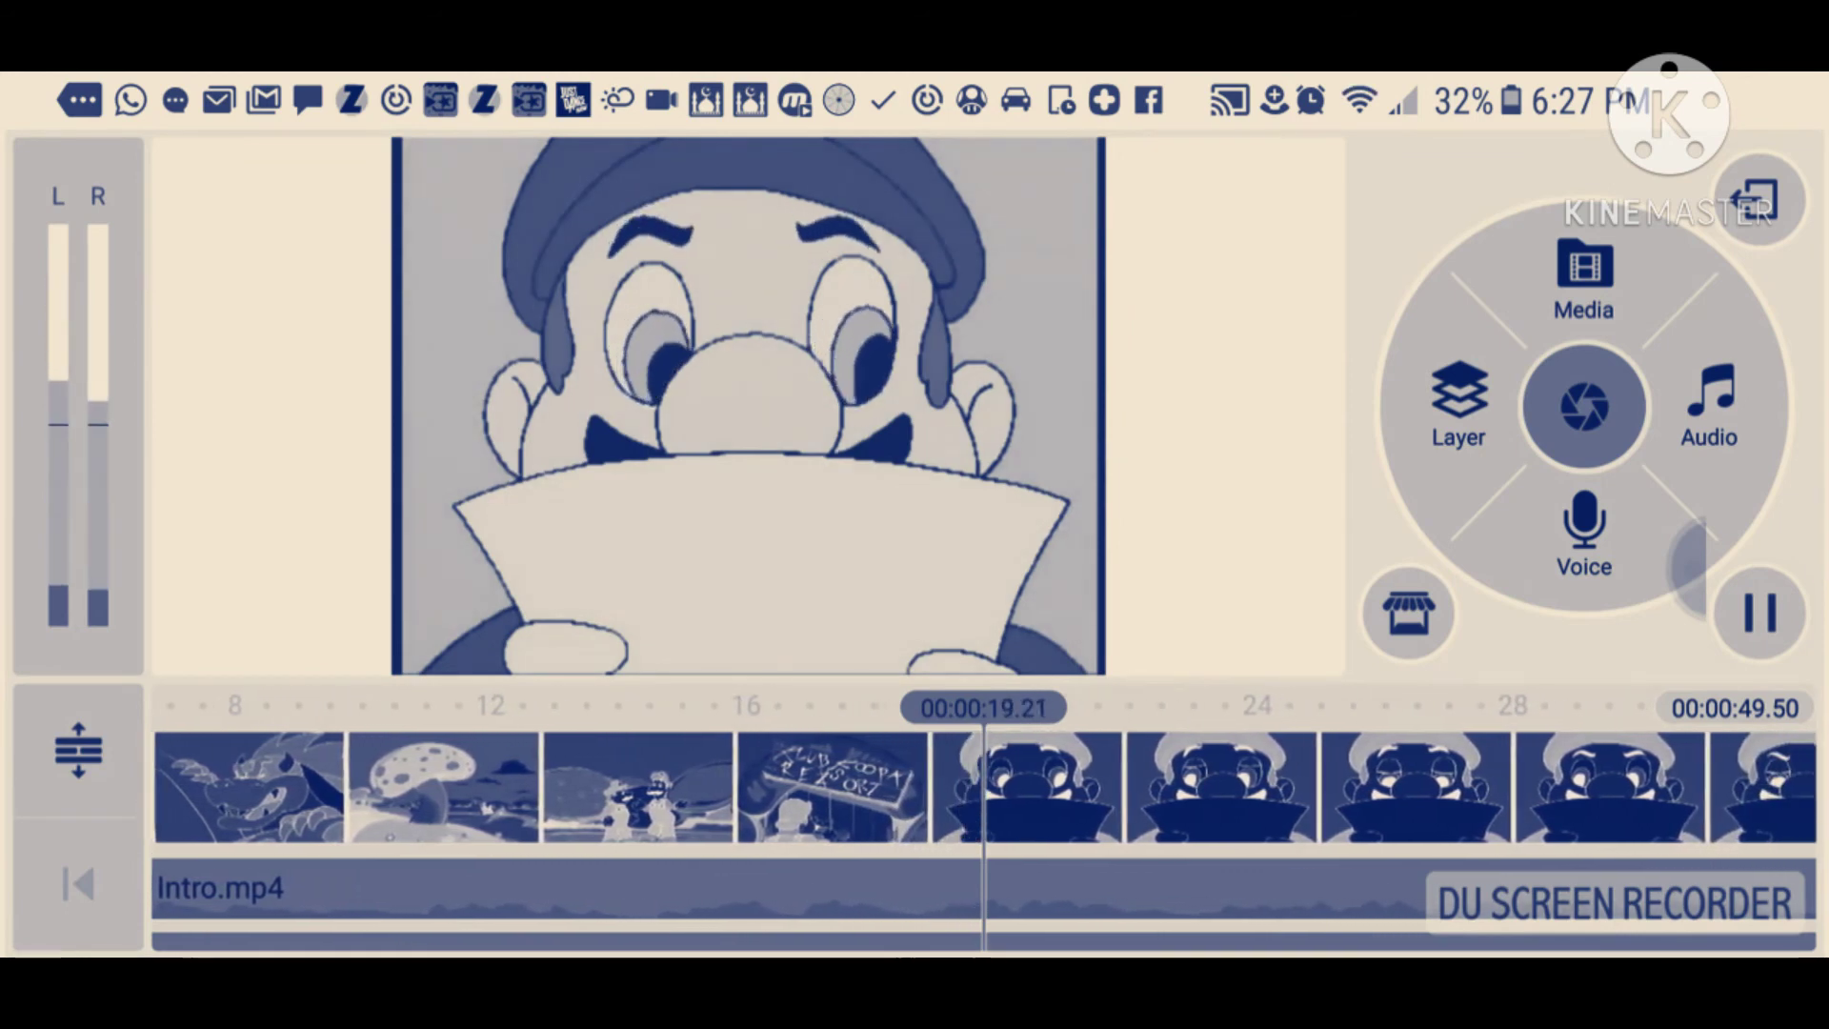
# Pause the project preview around the 20-second mark.
pyautogui.click(1759, 614)
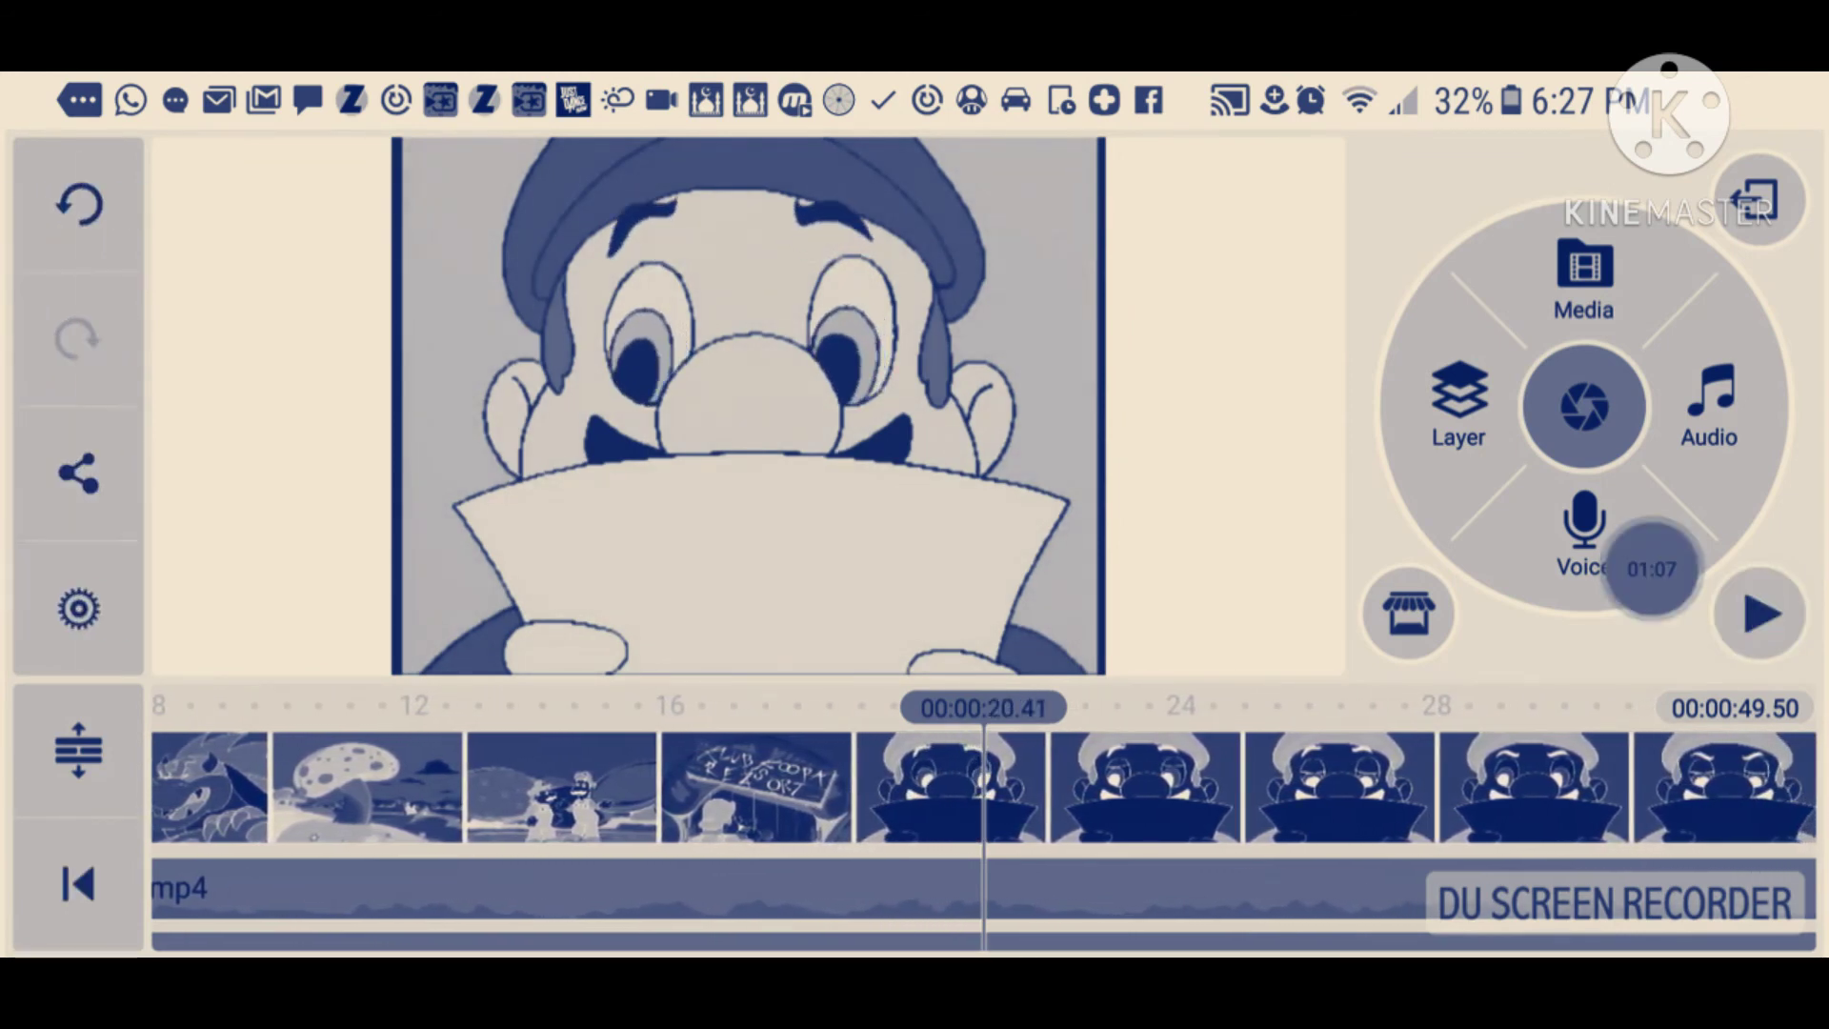
pyautogui.click(1654, 568)
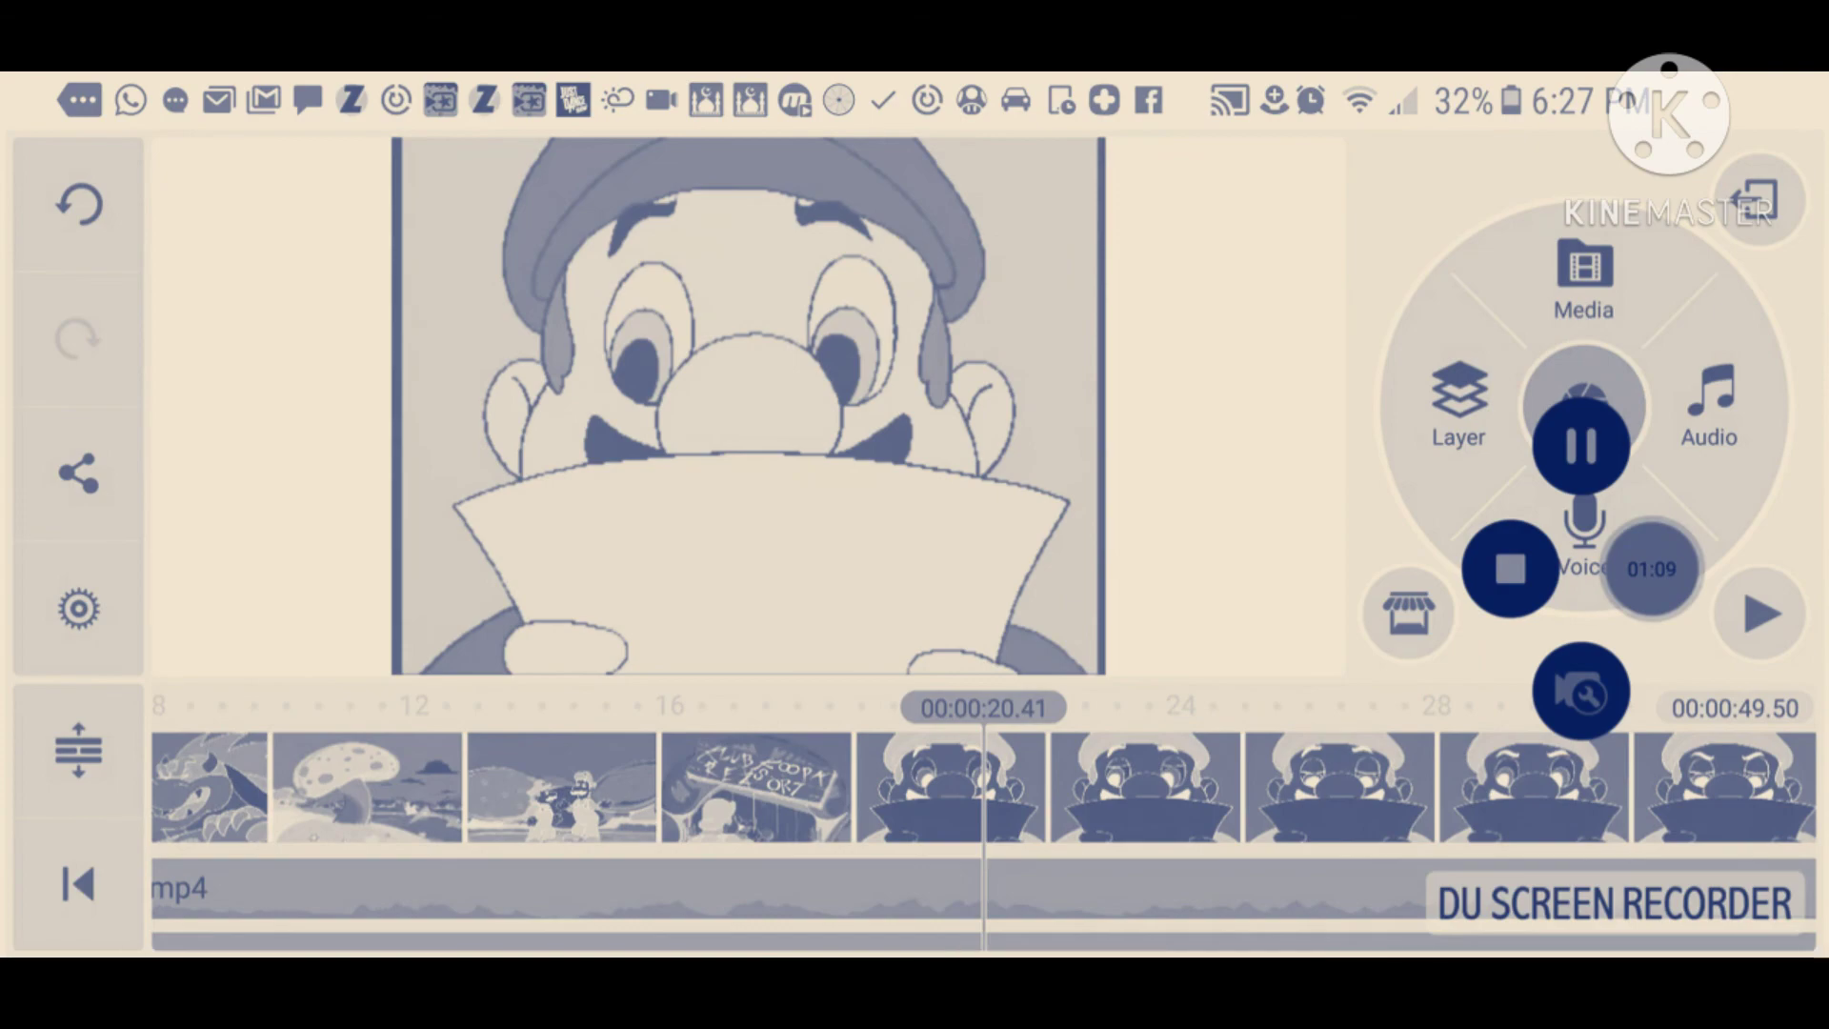